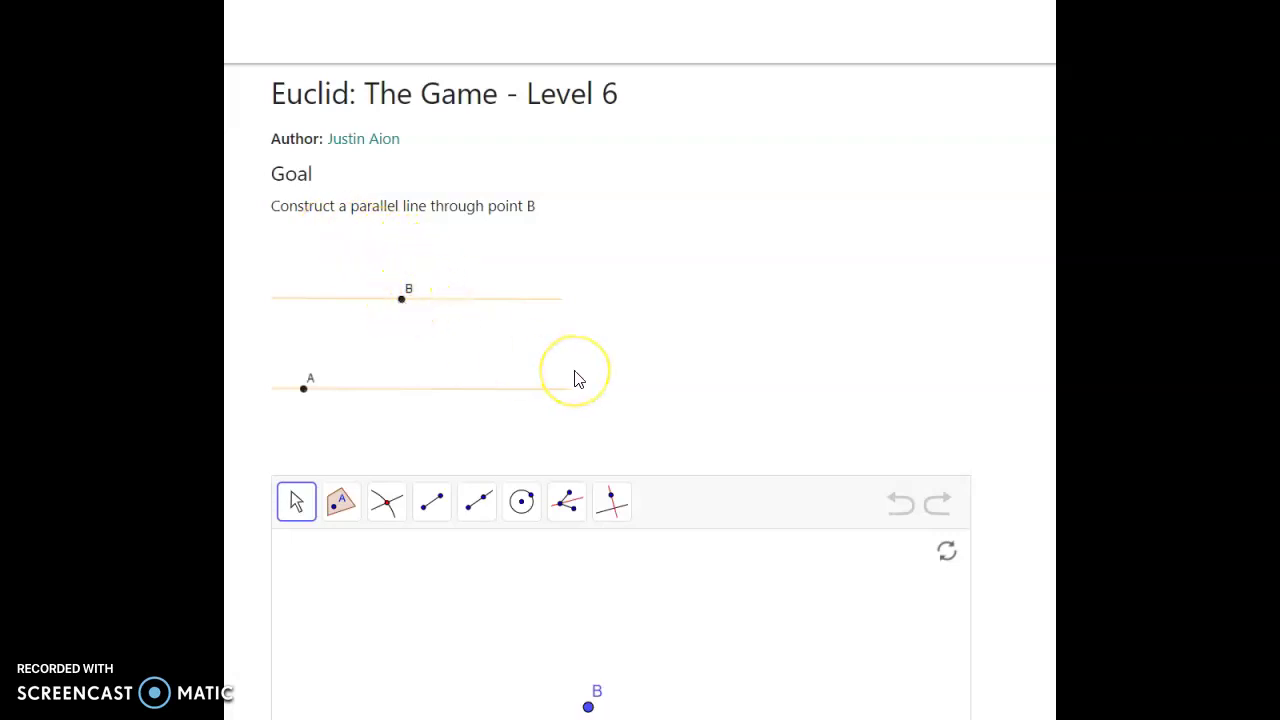
# Step: Scroll down to the Level 6 applet so the line through A and point B are visible
pyautogui.scroll(-2, 575, 377)
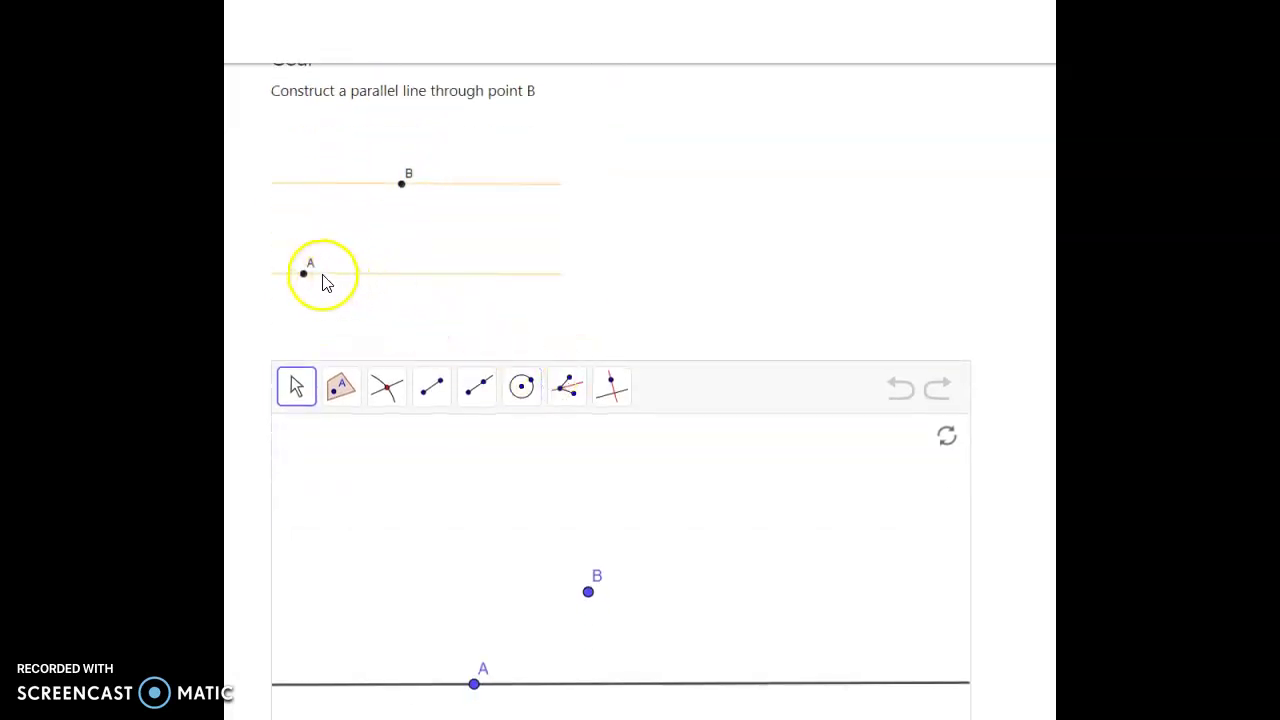
pyautogui.scroll(-2, 566, 574)
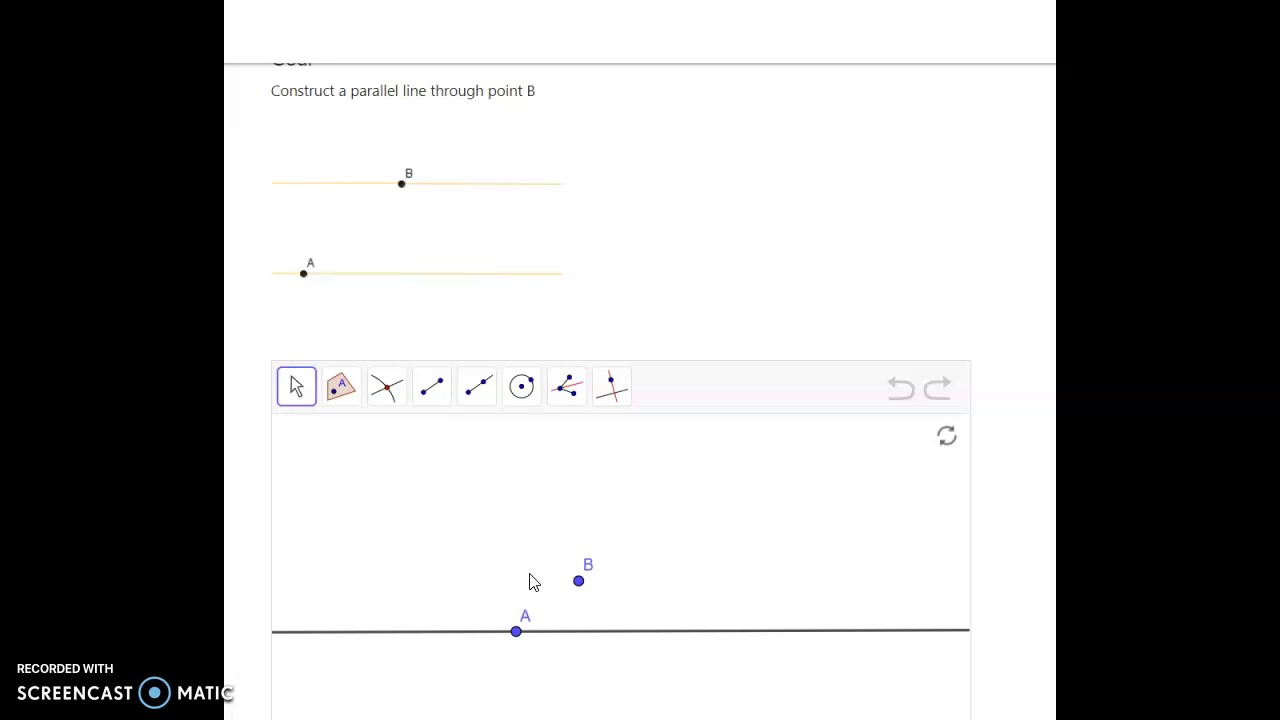
pyautogui.click(515, 584)
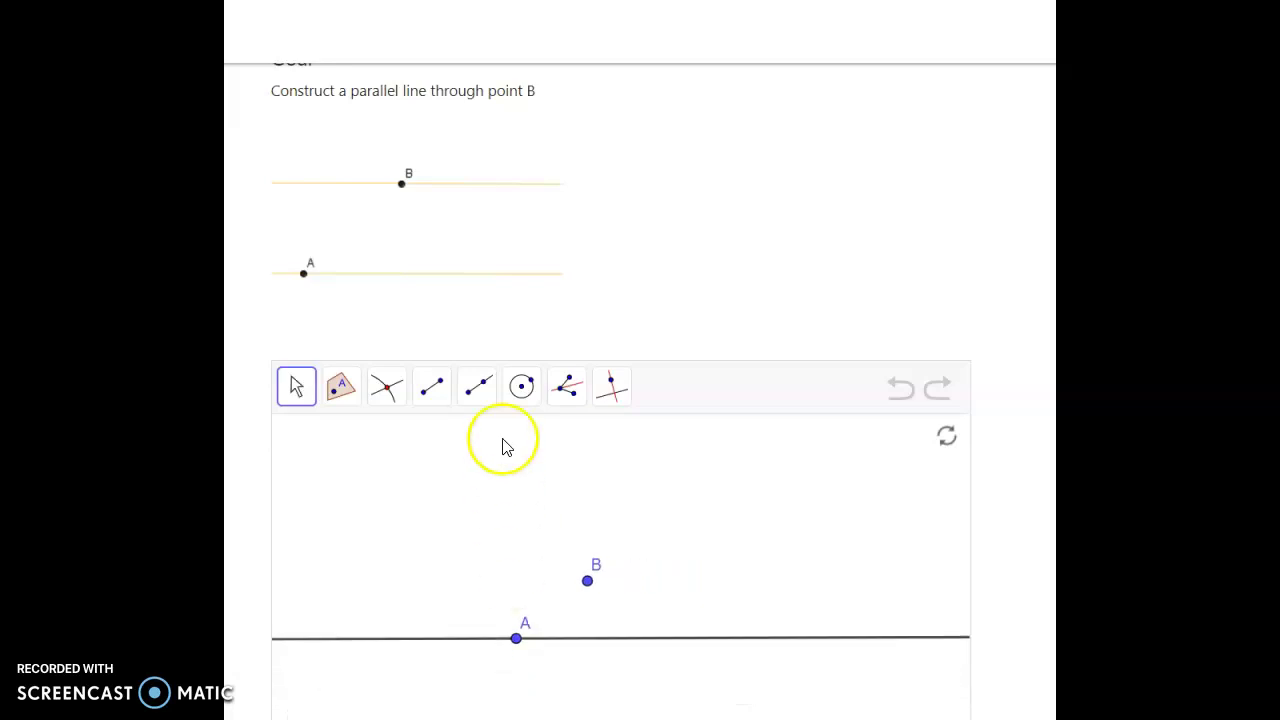
# Step: Draw a circle centred on point A passing through point B
pyautogui.click(520, 392)
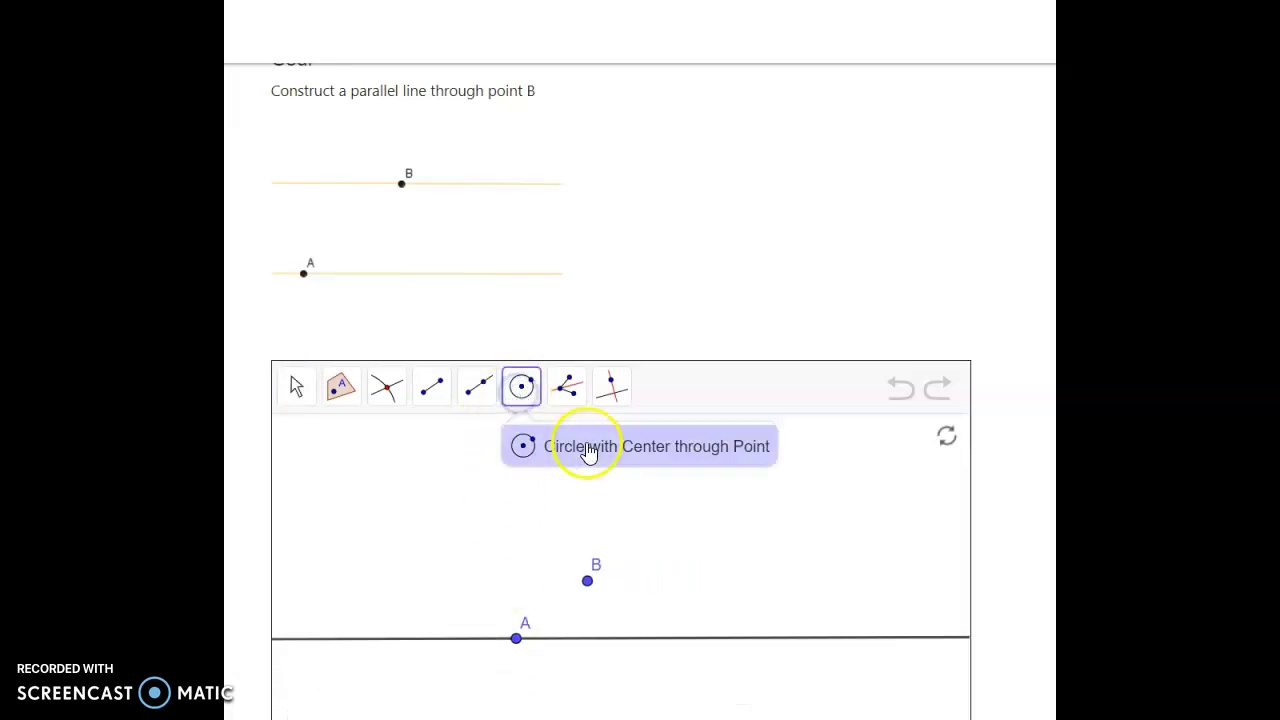
pyautogui.scroll(-3, 717, 497)
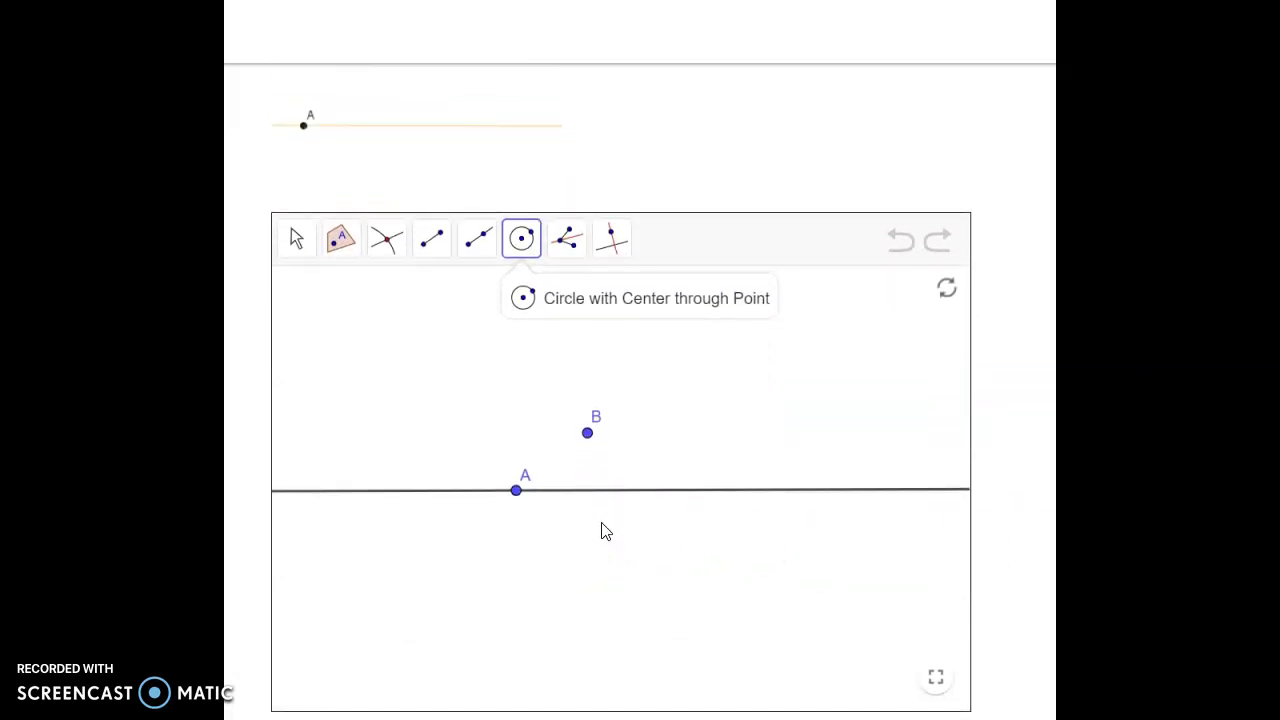
pyautogui.click(516, 491)
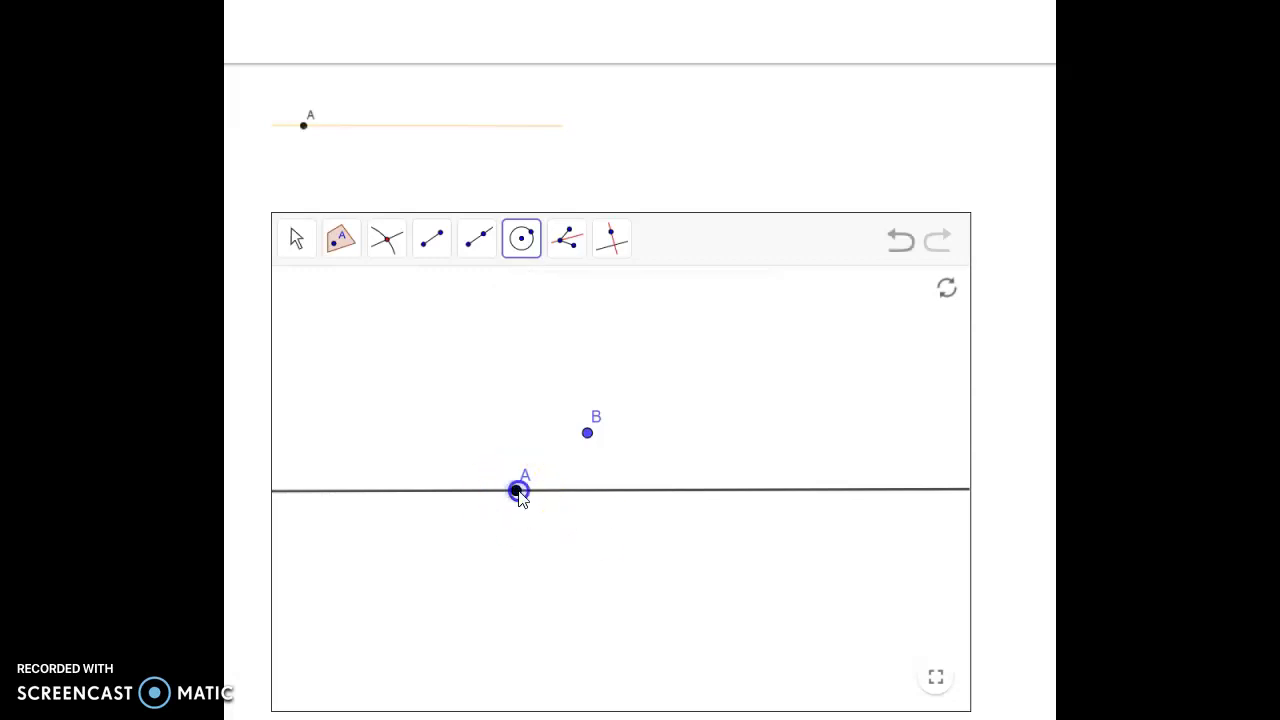
pyautogui.click(587, 436)
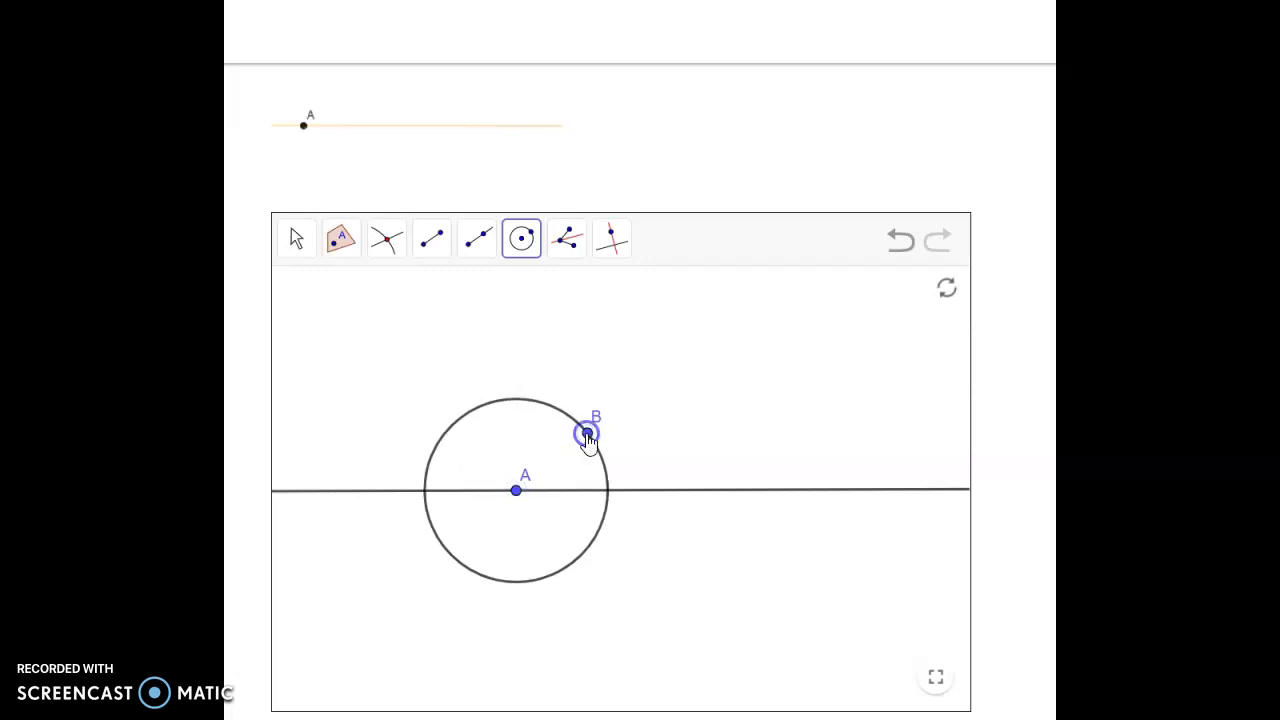
pyautogui.click(690, 489)
pyautogui.click(613, 252)
pyautogui.click(611, 251)
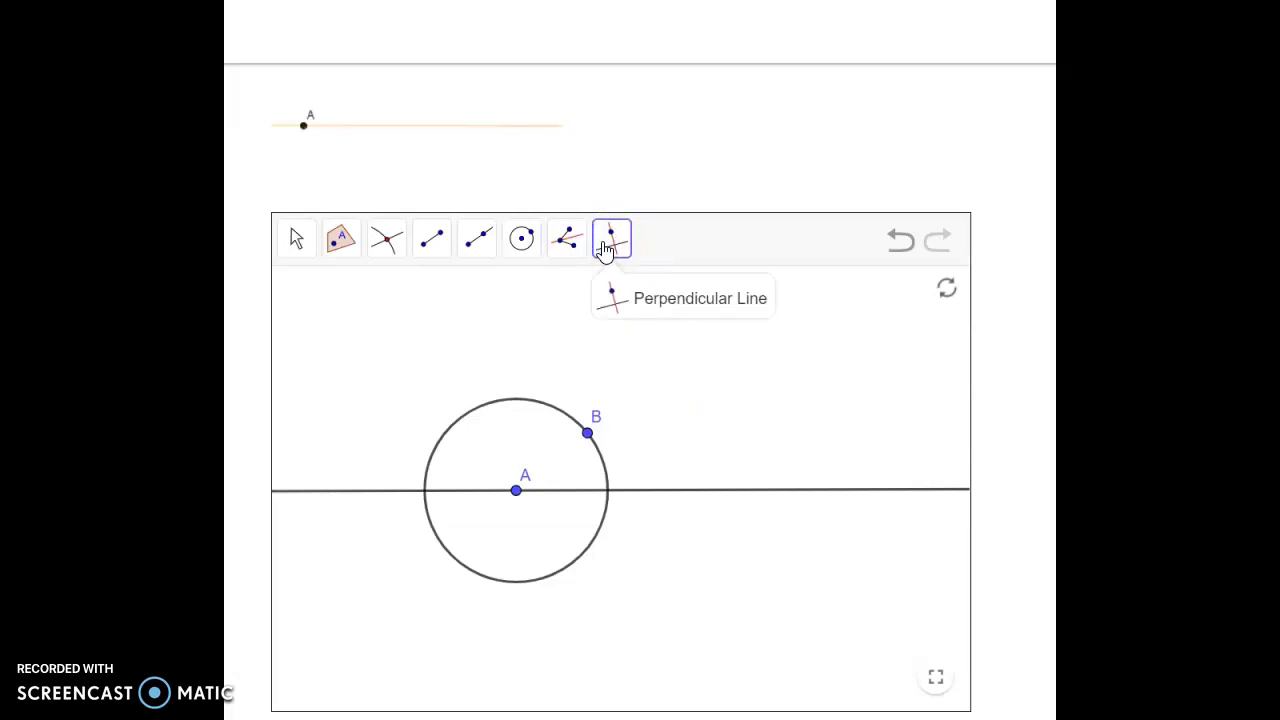
# Step: Construct perpendiculars to A's line through B, a new left point C and a new right point E
pyautogui.click(588, 432)
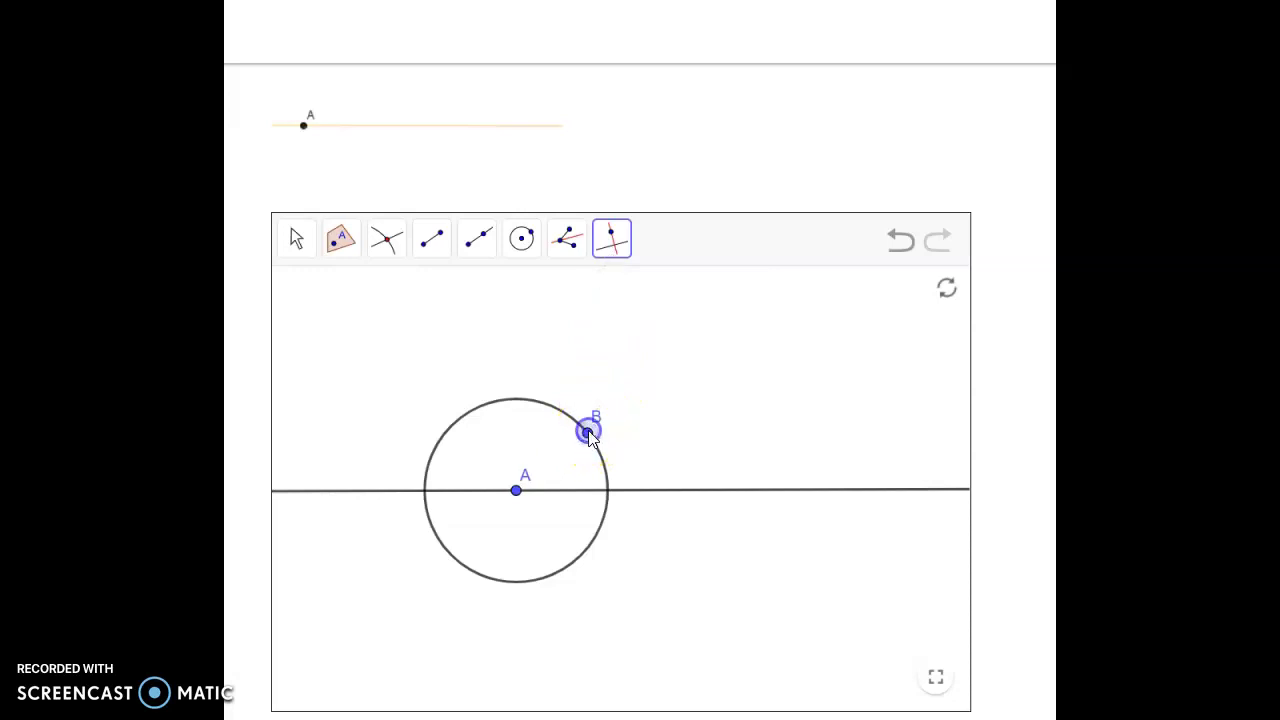
pyautogui.click(591, 490)
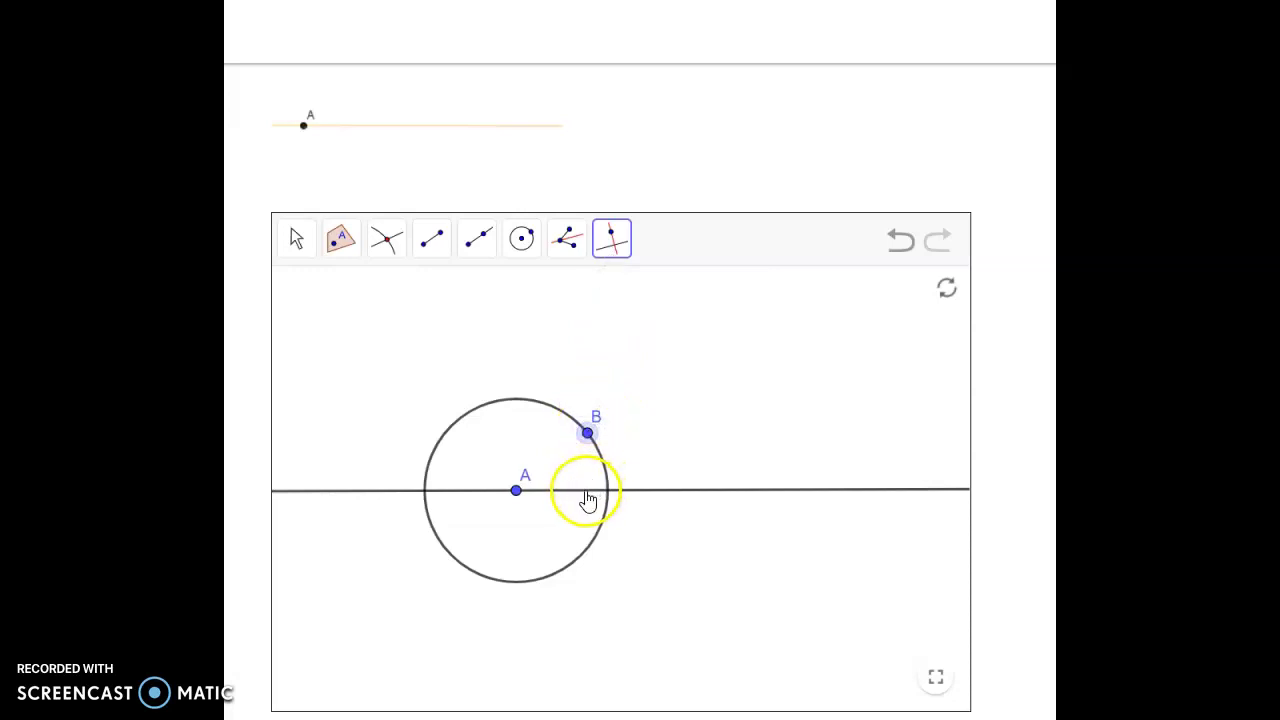
pyautogui.click(588, 491)
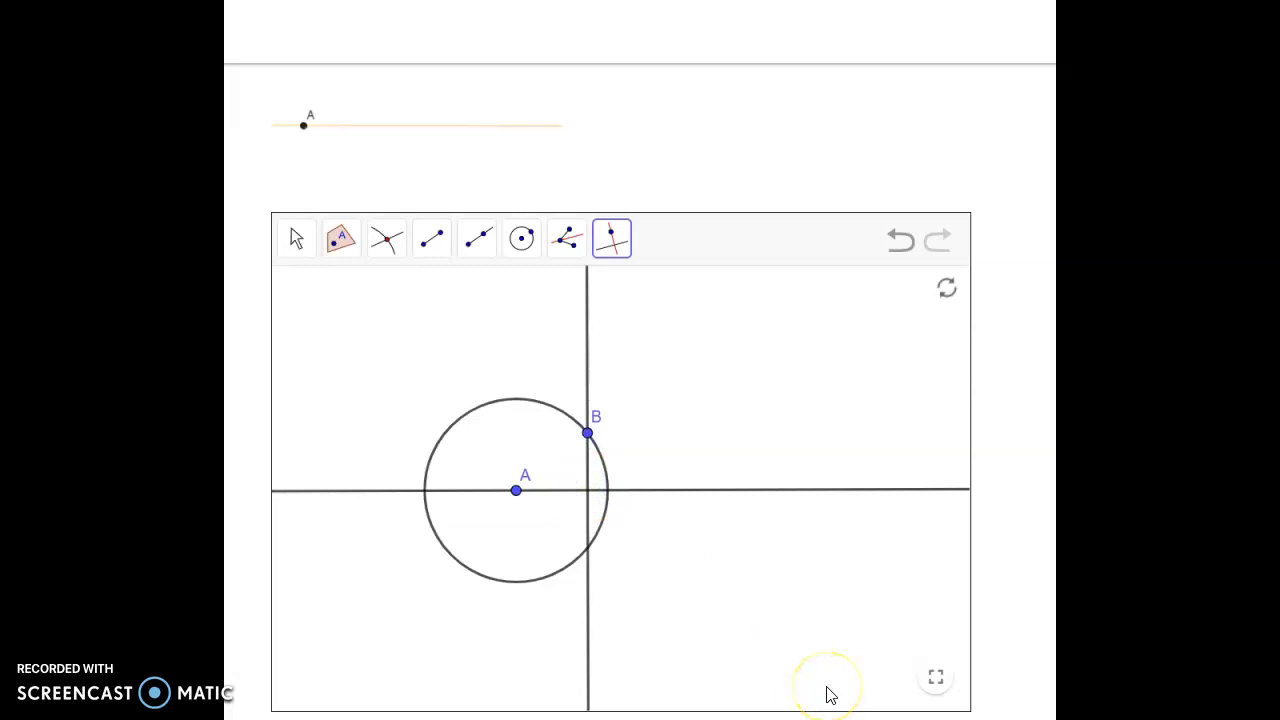
pyautogui.click(342, 490)
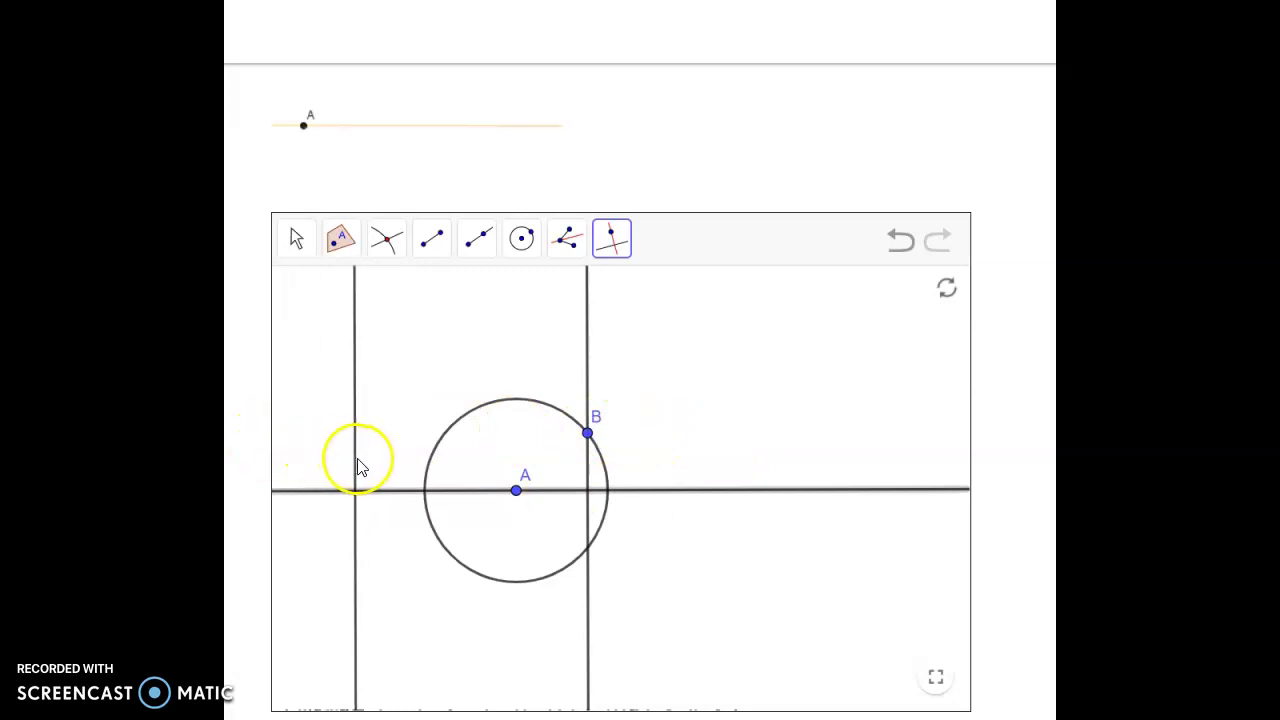
pyautogui.click(359, 457)
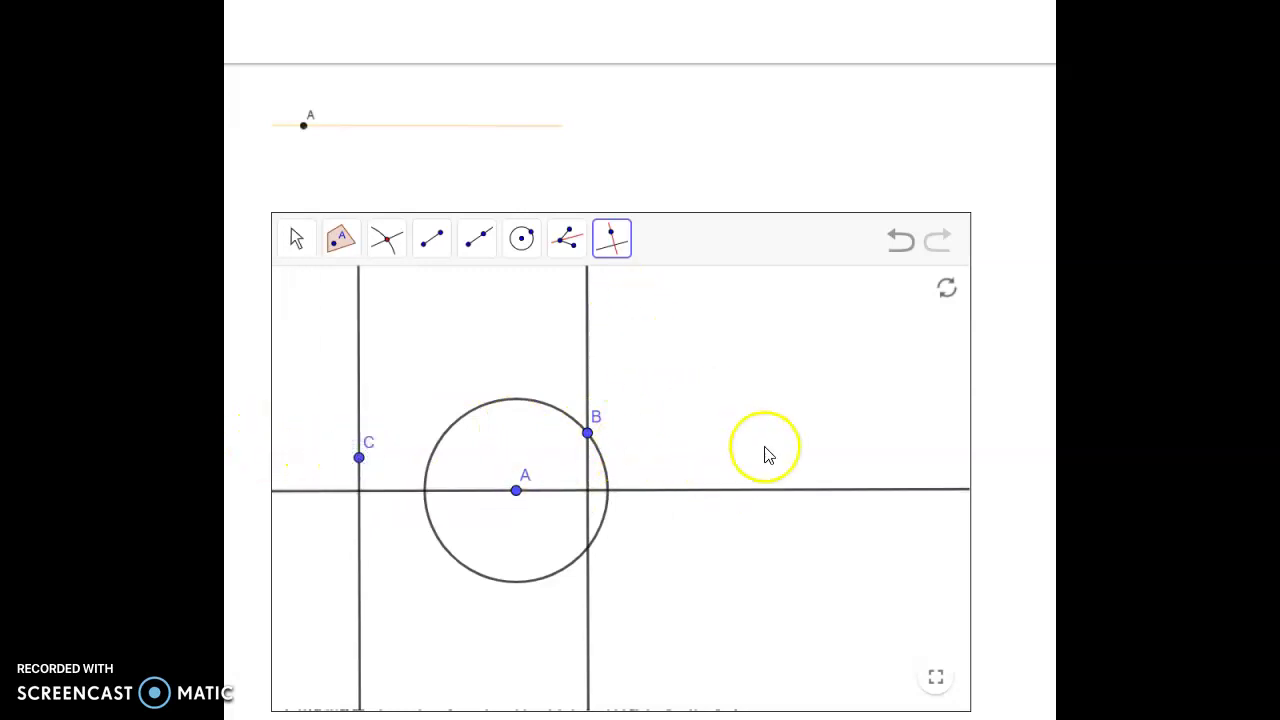
pyautogui.click(762, 490)
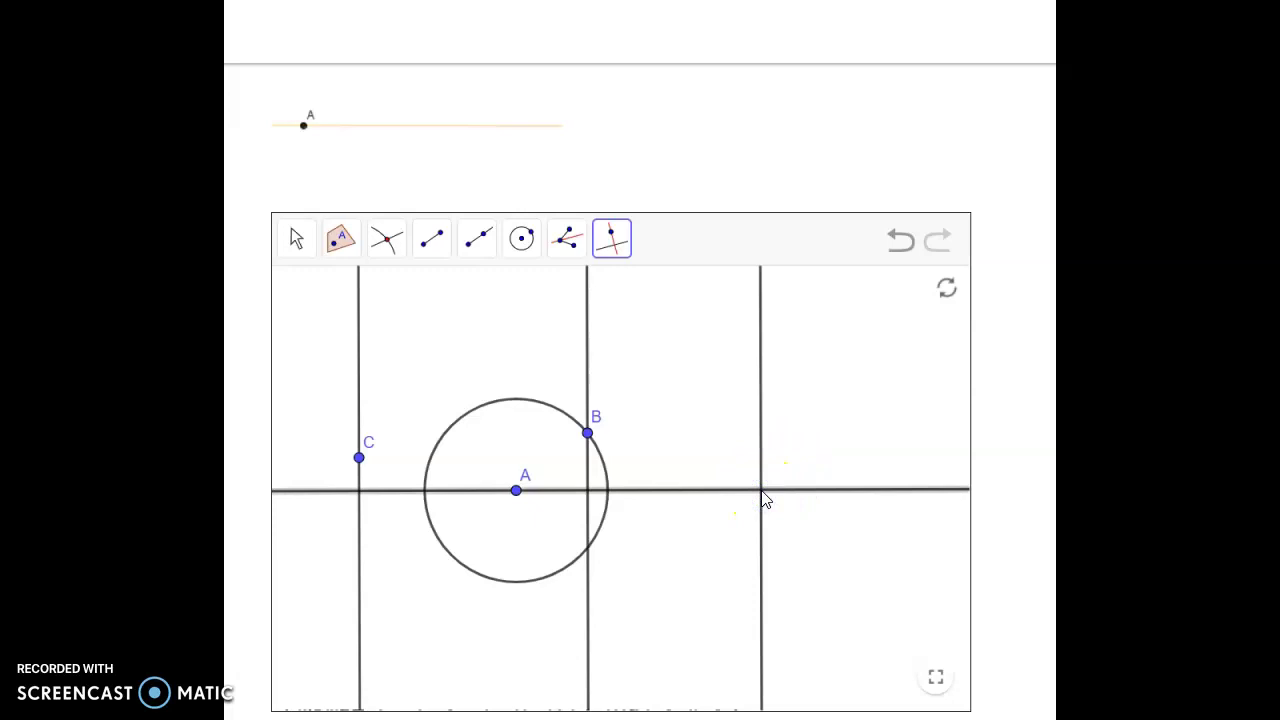
pyautogui.moveTo(762, 497)
pyautogui.mouseDown()
pyautogui.moveTo(789, 523)
pyautogui.moveTo(762, 500)
pyautogui.mouseUp()
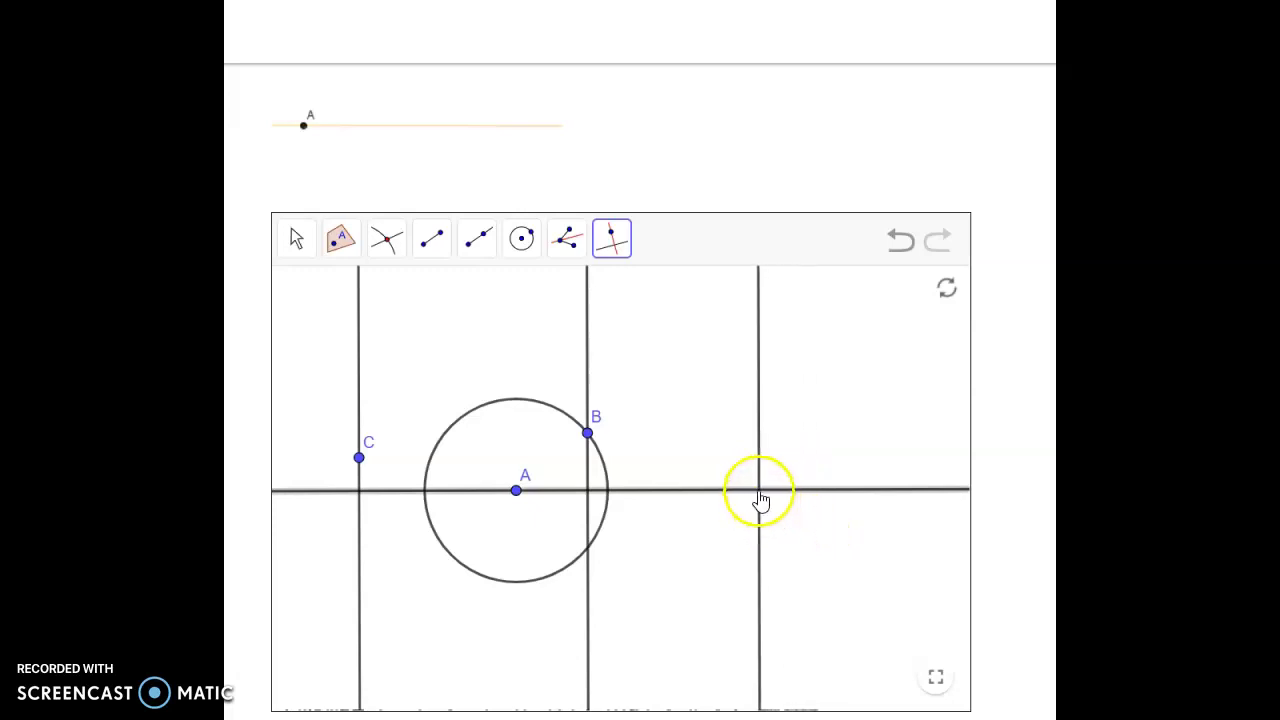
pyautogui.click(762, 490)
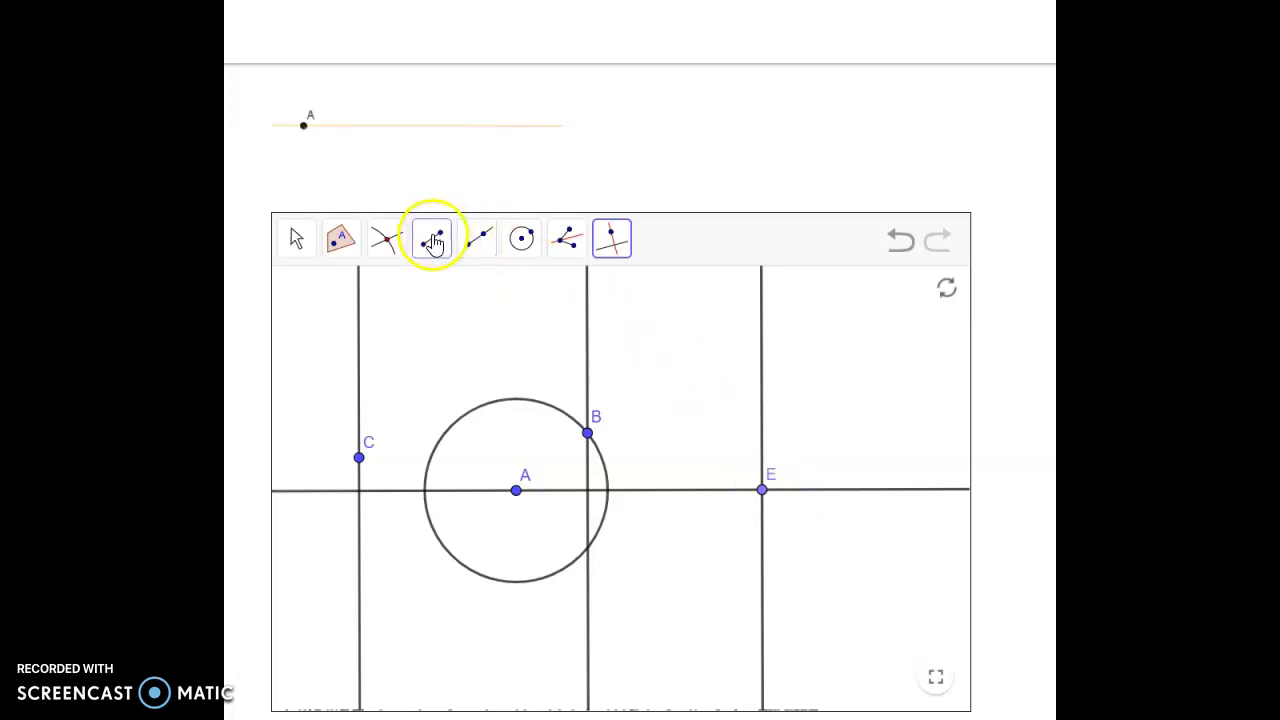
# Step: Draw rays from B leftward through new point F and rightward through new point G
pyautogui.click(468, 243)
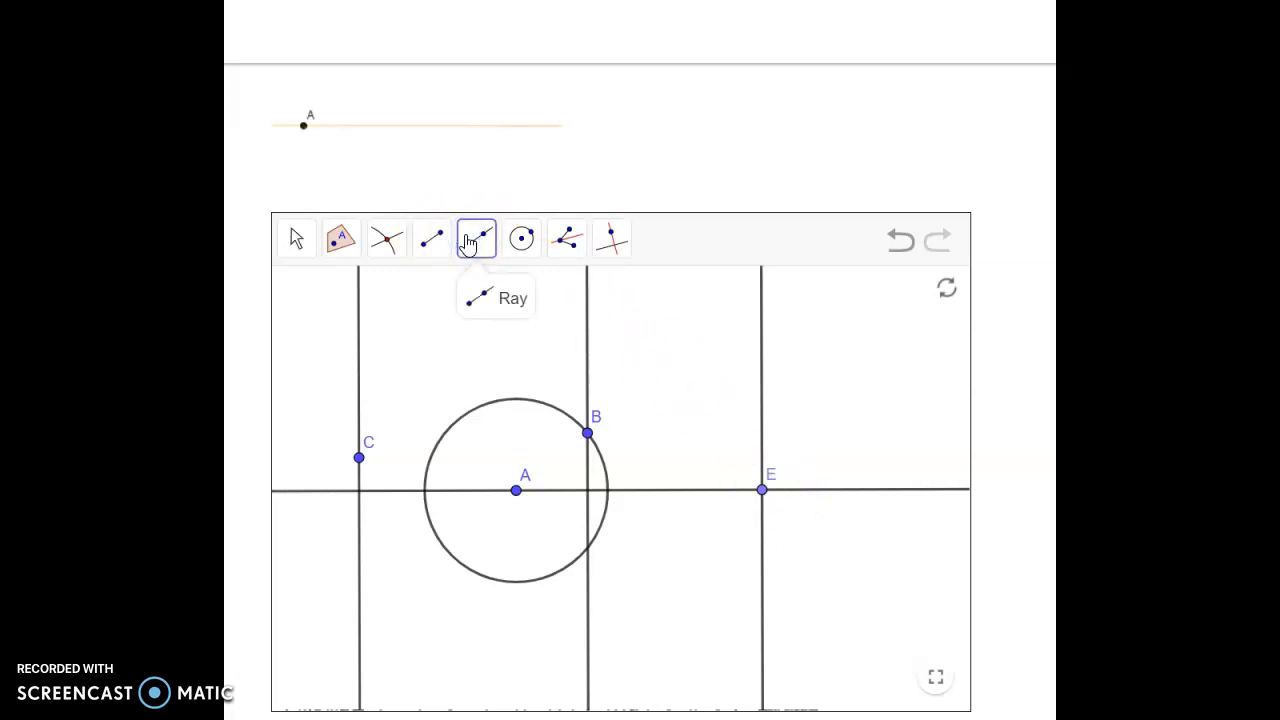
pyautogui.click(588, 434)
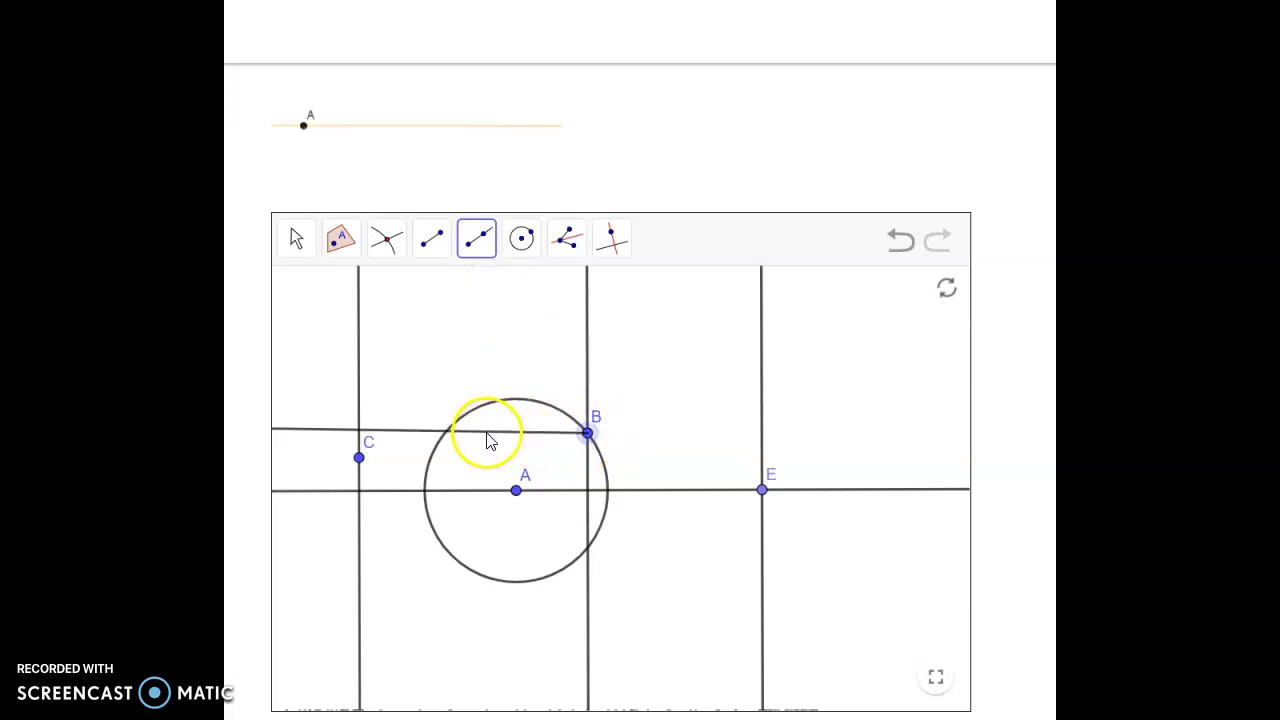
pyautogui.click(487, 433)
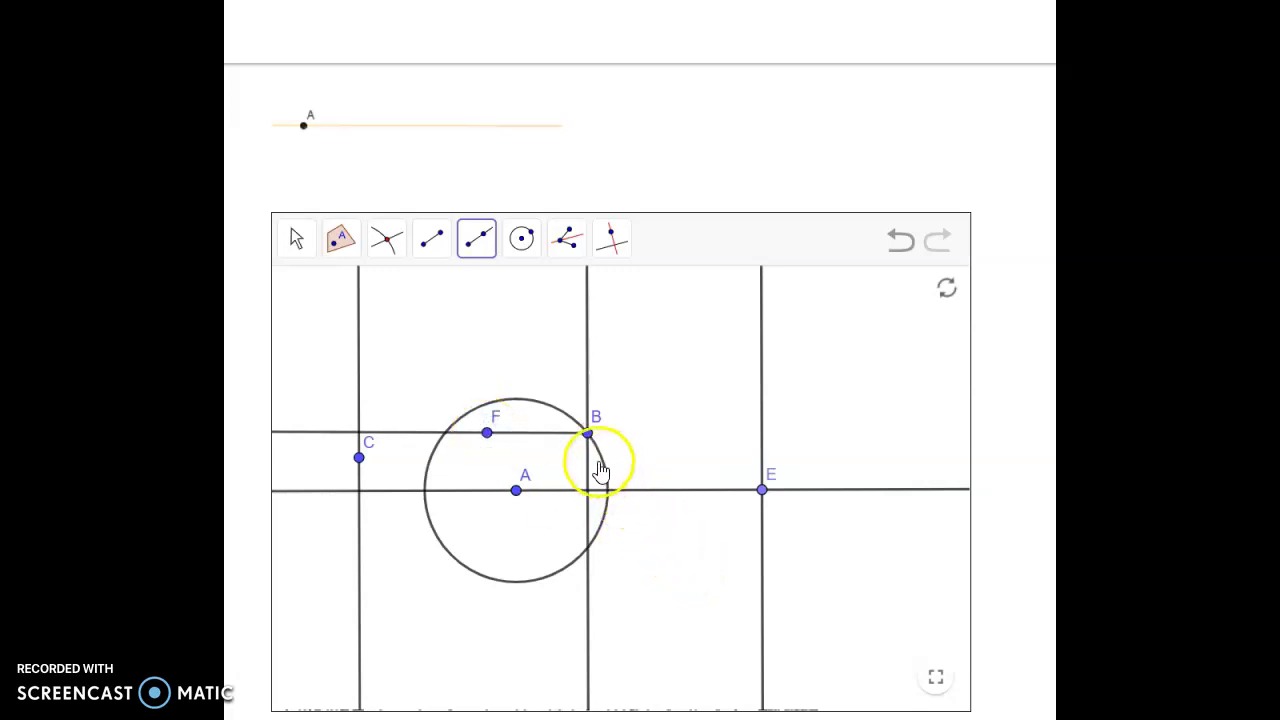
pyautogui.click(587, 433)
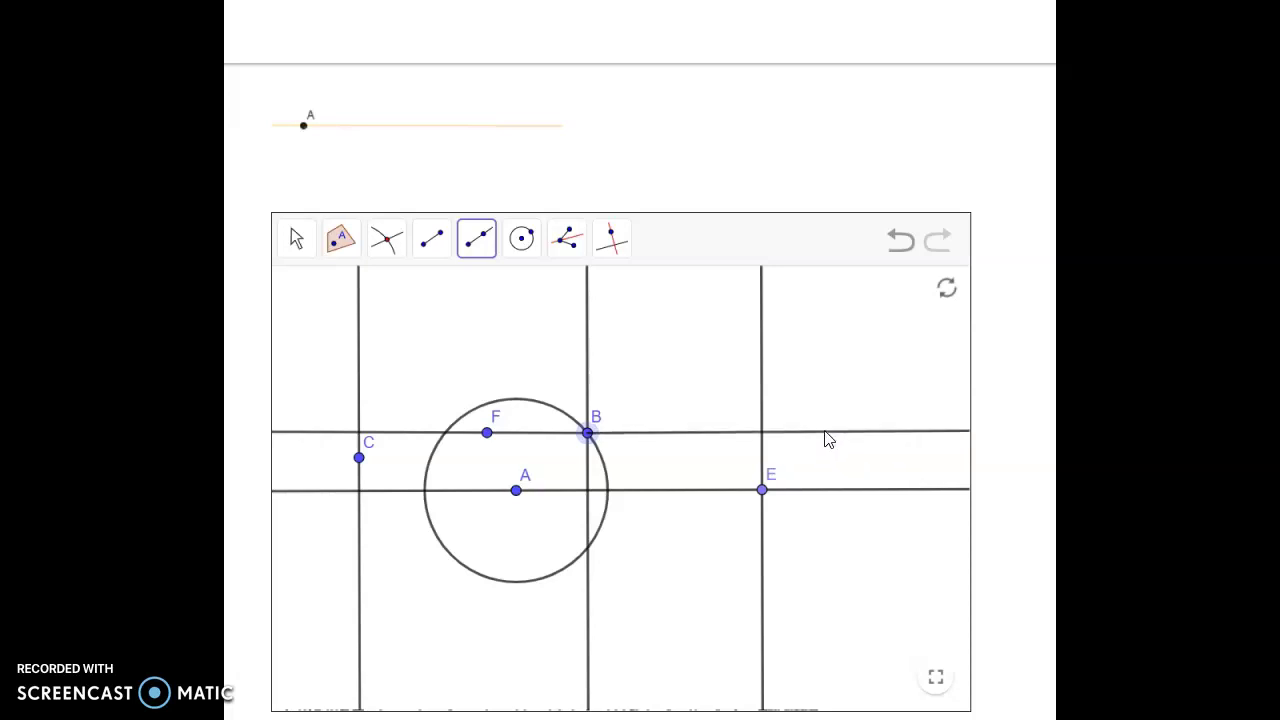
pyautogui.click(824, 431)
# Step: Draw a circle centred on G through E, and one centred on C through new point H on circle A
pyautogui.click(522, 238)
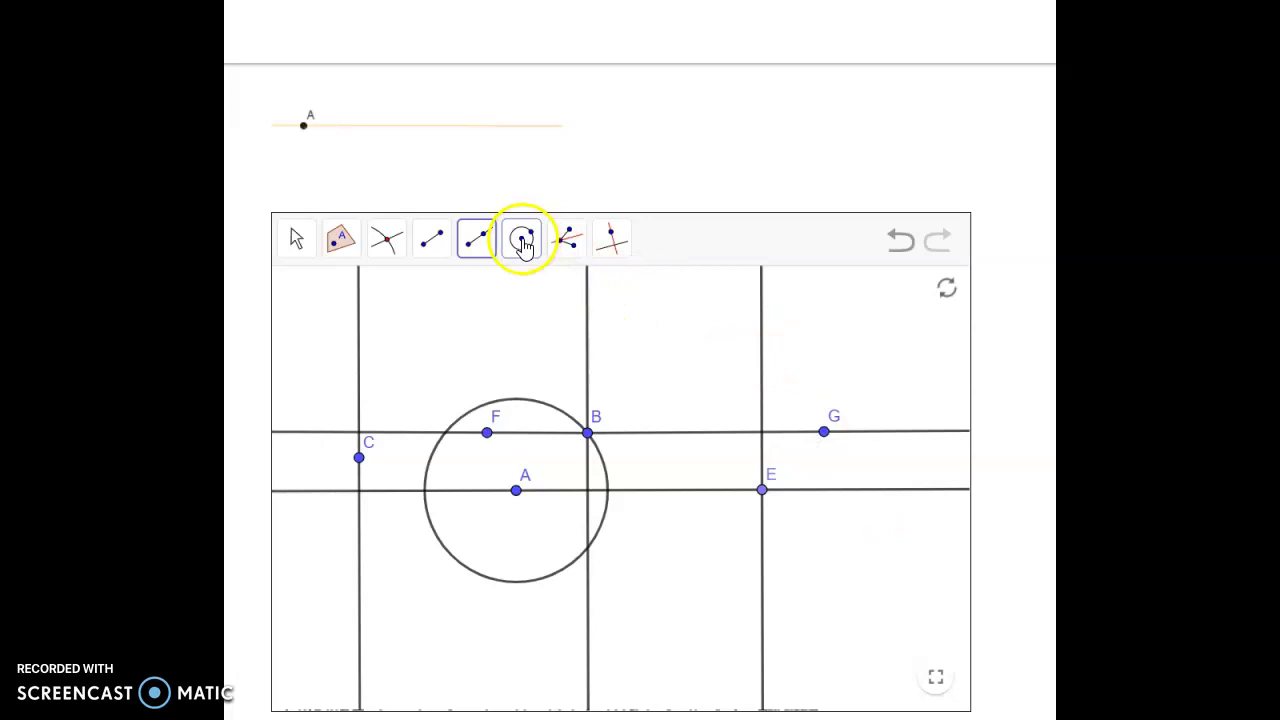
pyautogui.click(824, 431)
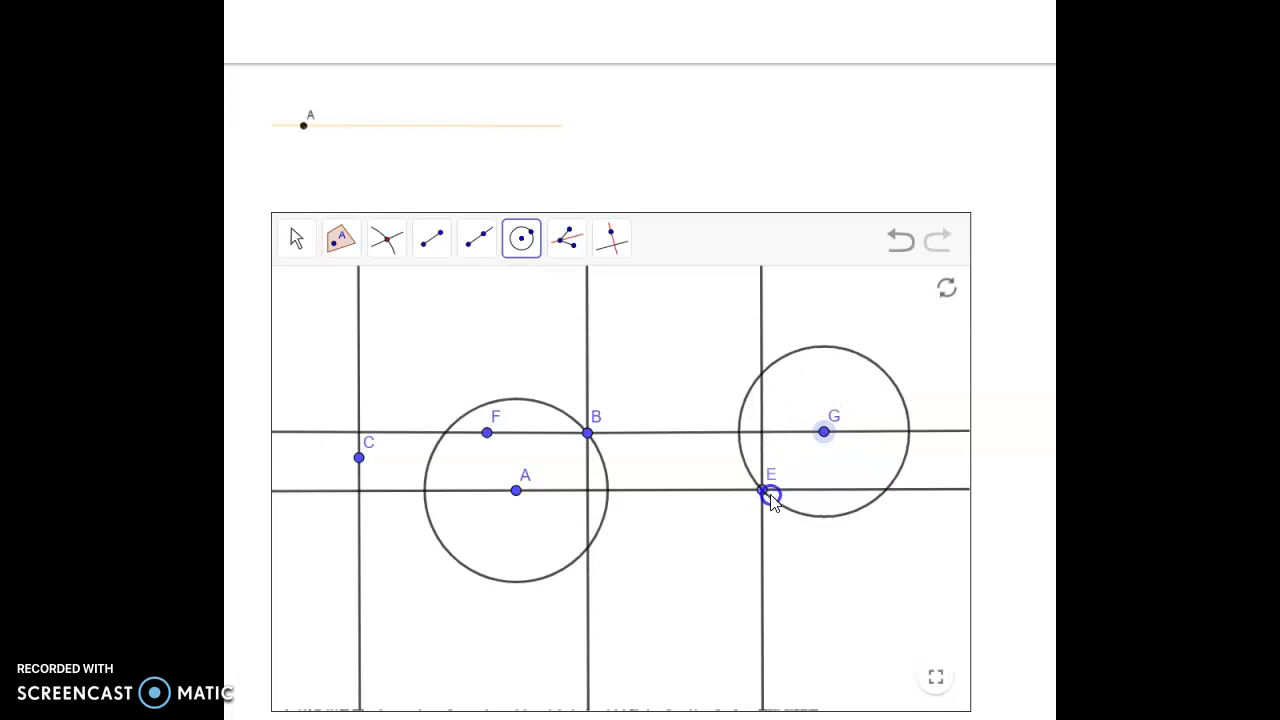
pyautogui.click(768, 502)
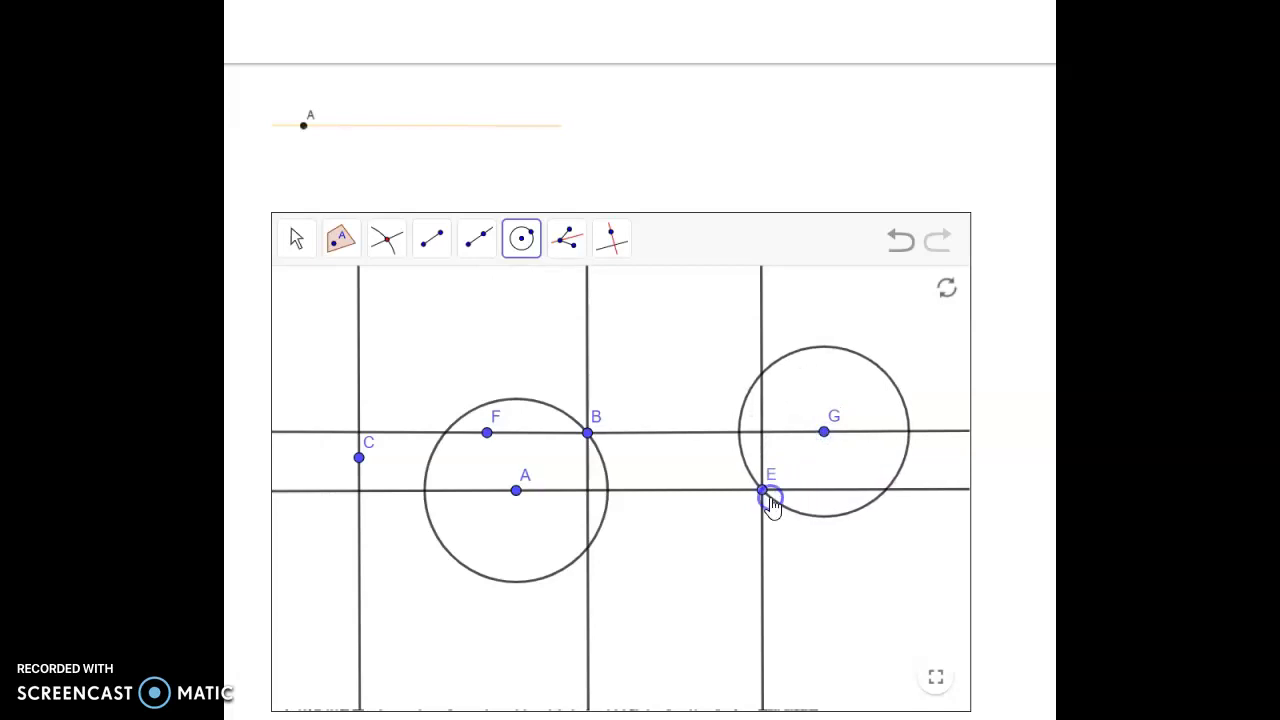
pyautogui.click(521, 238)
pyautogui.click(357, 458)
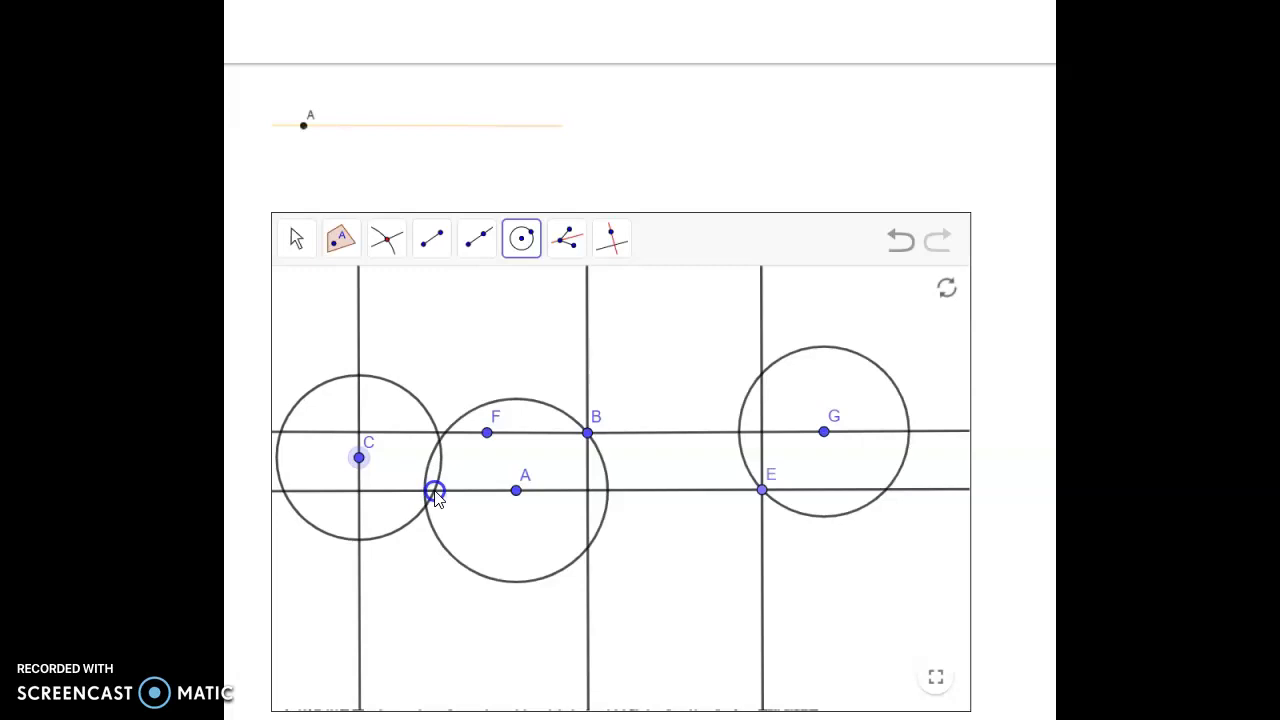
pyautogui.click(434, 491)
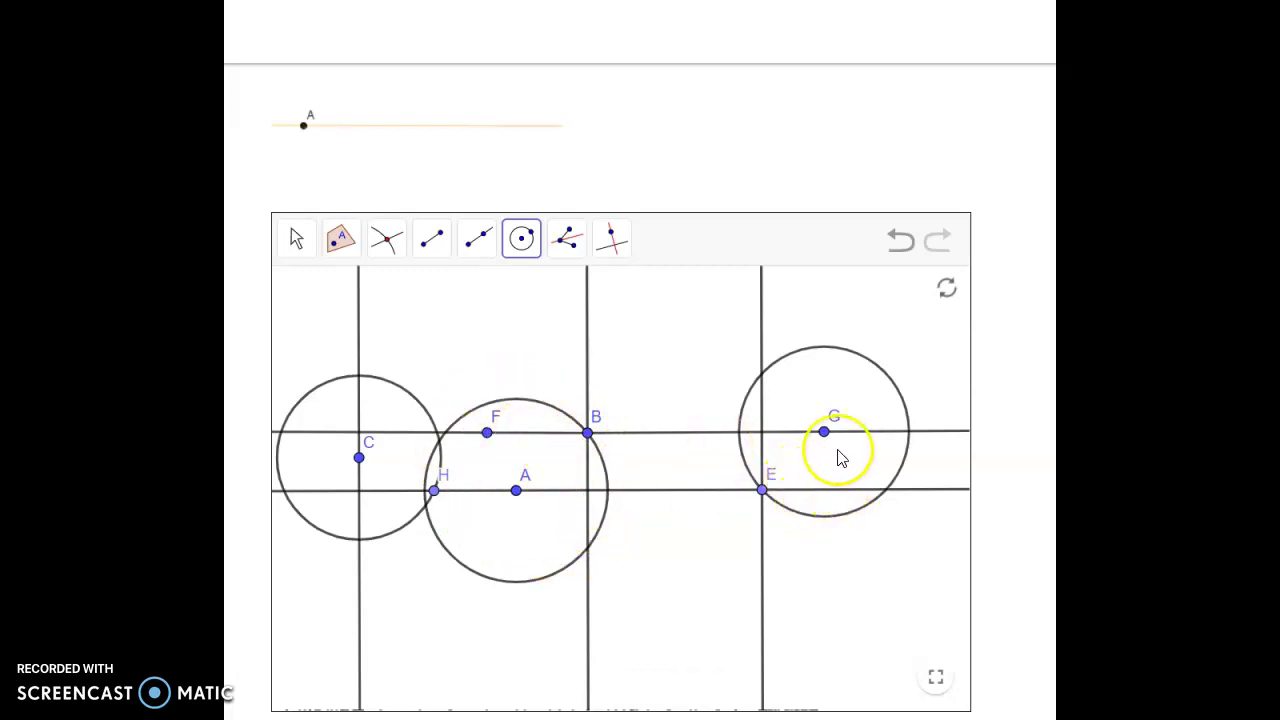
pyautogui.click(762, 489)
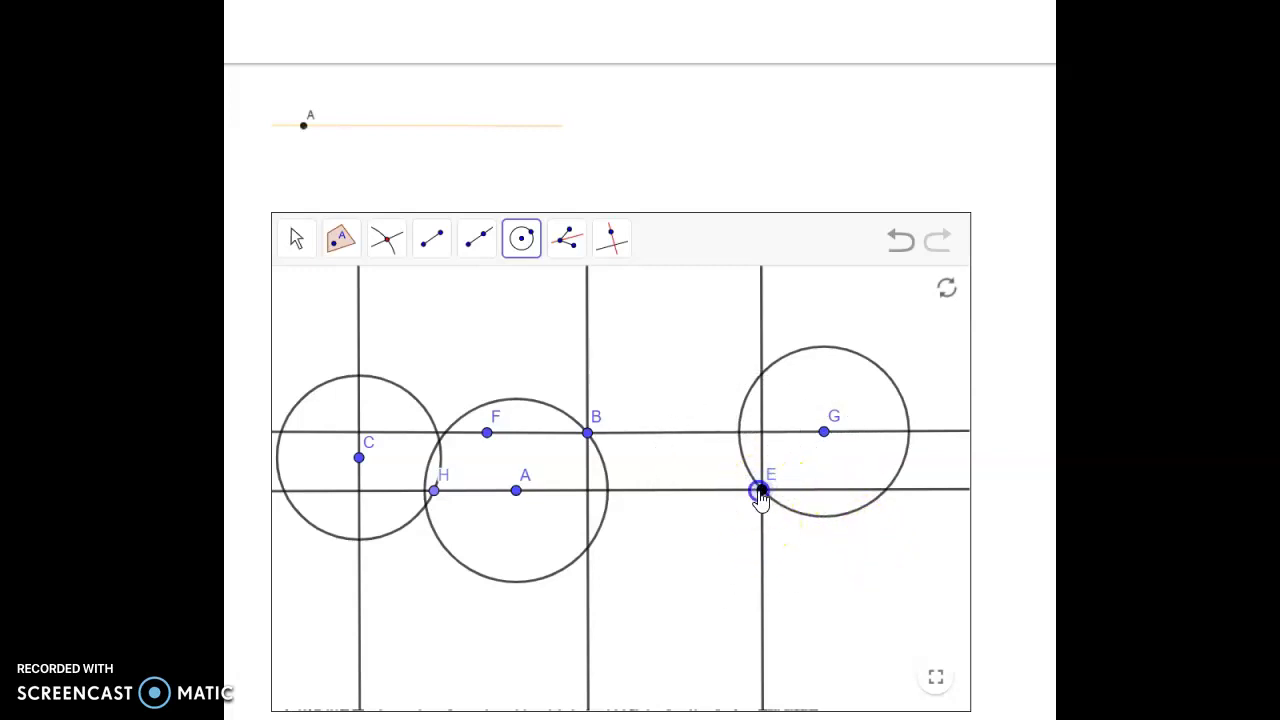
# Step: Undo the accidental large circle around E, adjust the zoom, and draw a small test circle around new point I
pyautogui.click(525, 297)
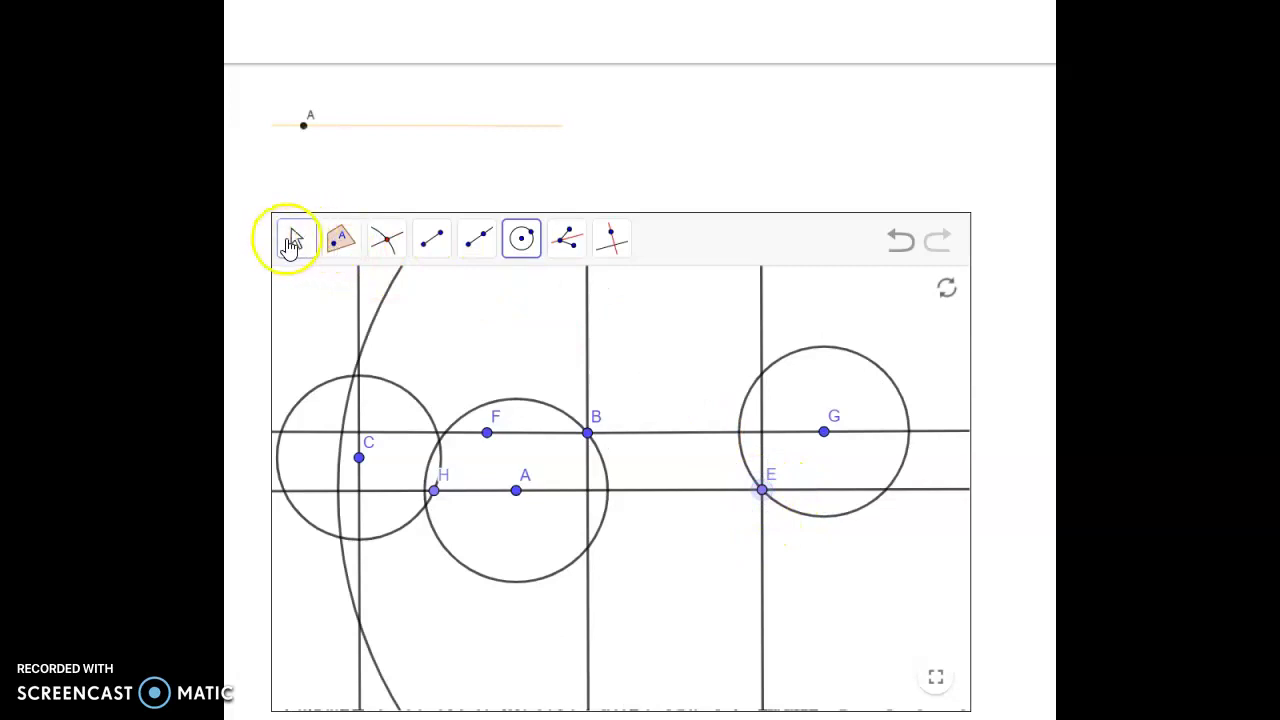
pyautogui.click(898, 241)
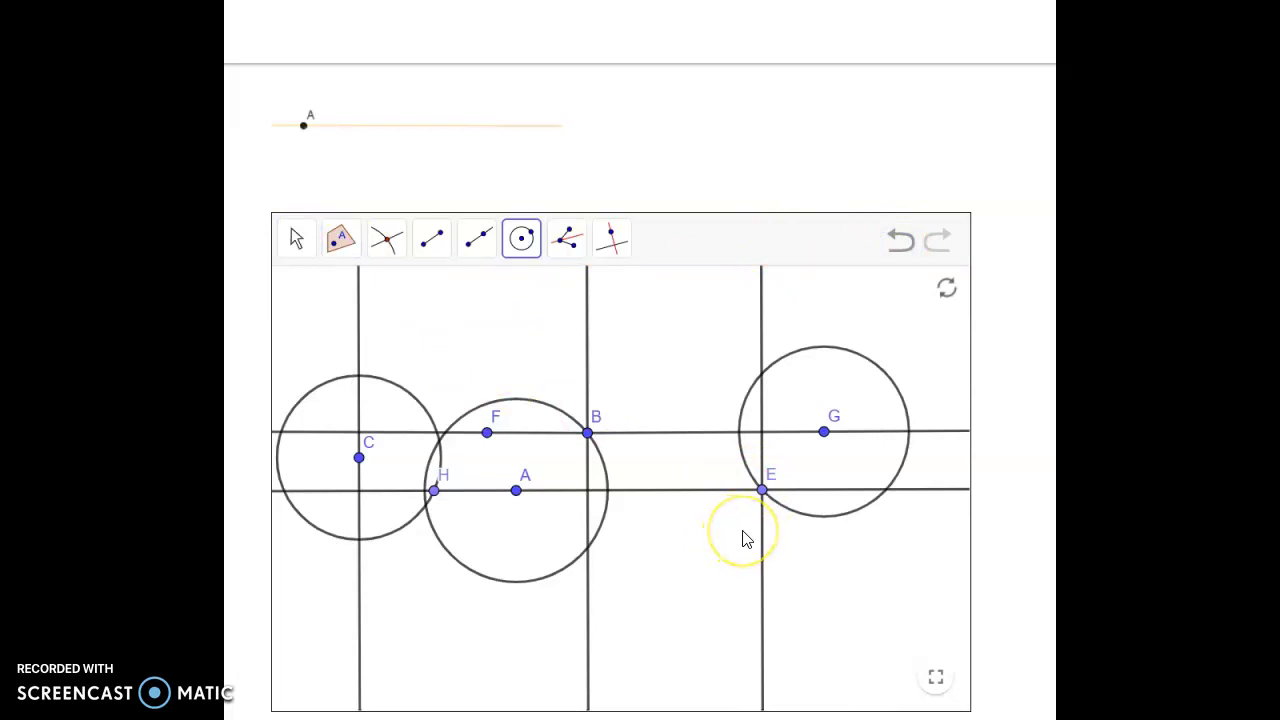
pyautogui.scroll(3, 745, 540)
pyautogui.scroll(-10, 745, 540)
pyautogui.scroll(1, 745, 540)
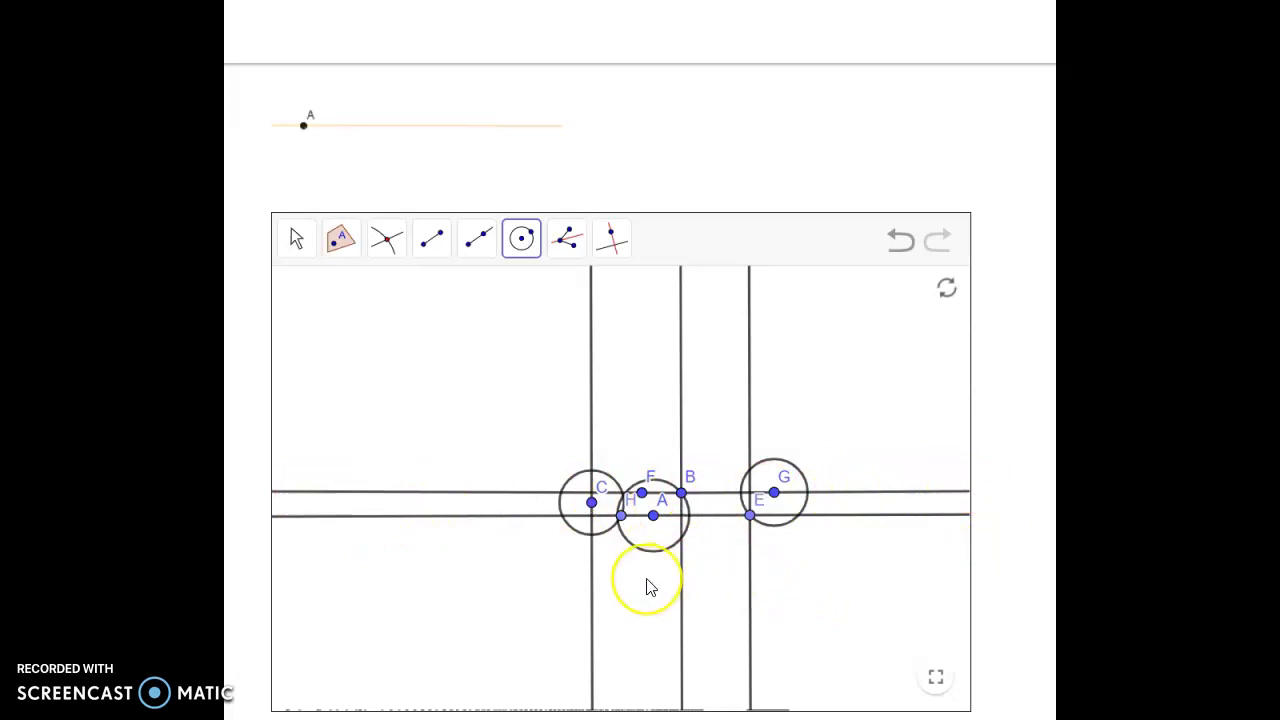
pyautogui.scroll(5, 646, 588)
pyautogui.scroll(-4, 646, 588)
pyautogui.click(905, 589)
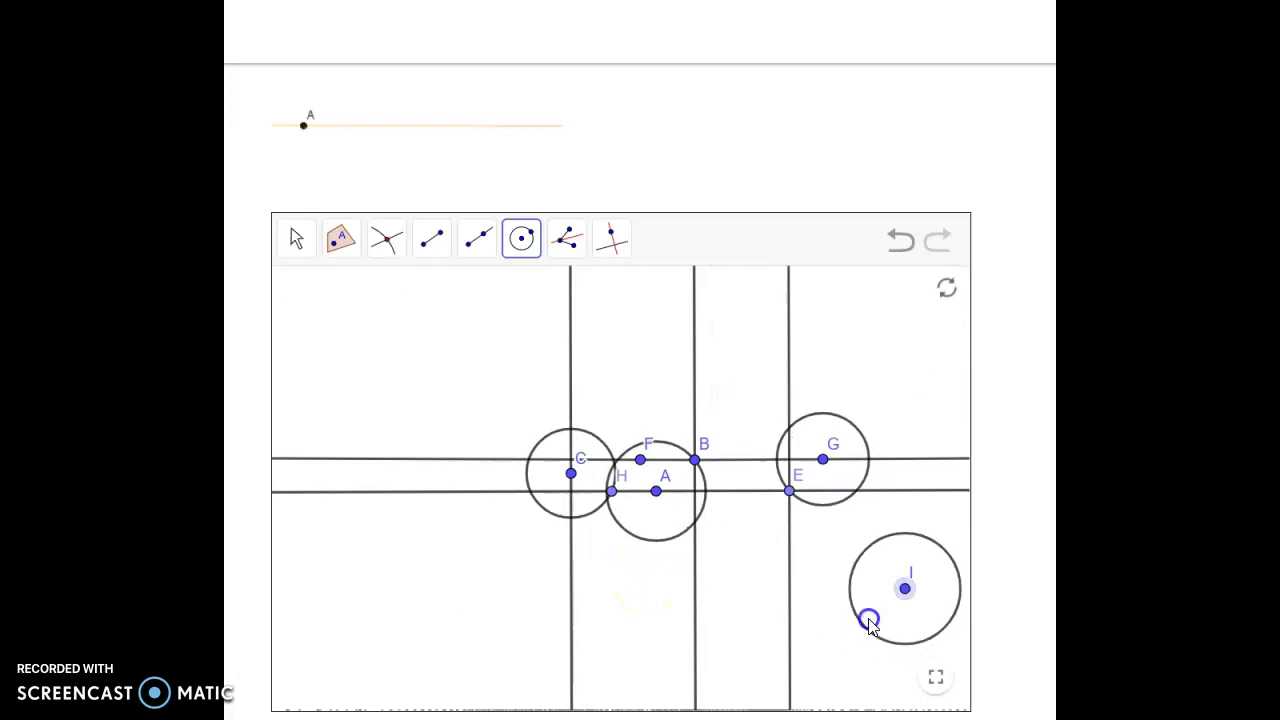
pyautogui.click(905, 604)
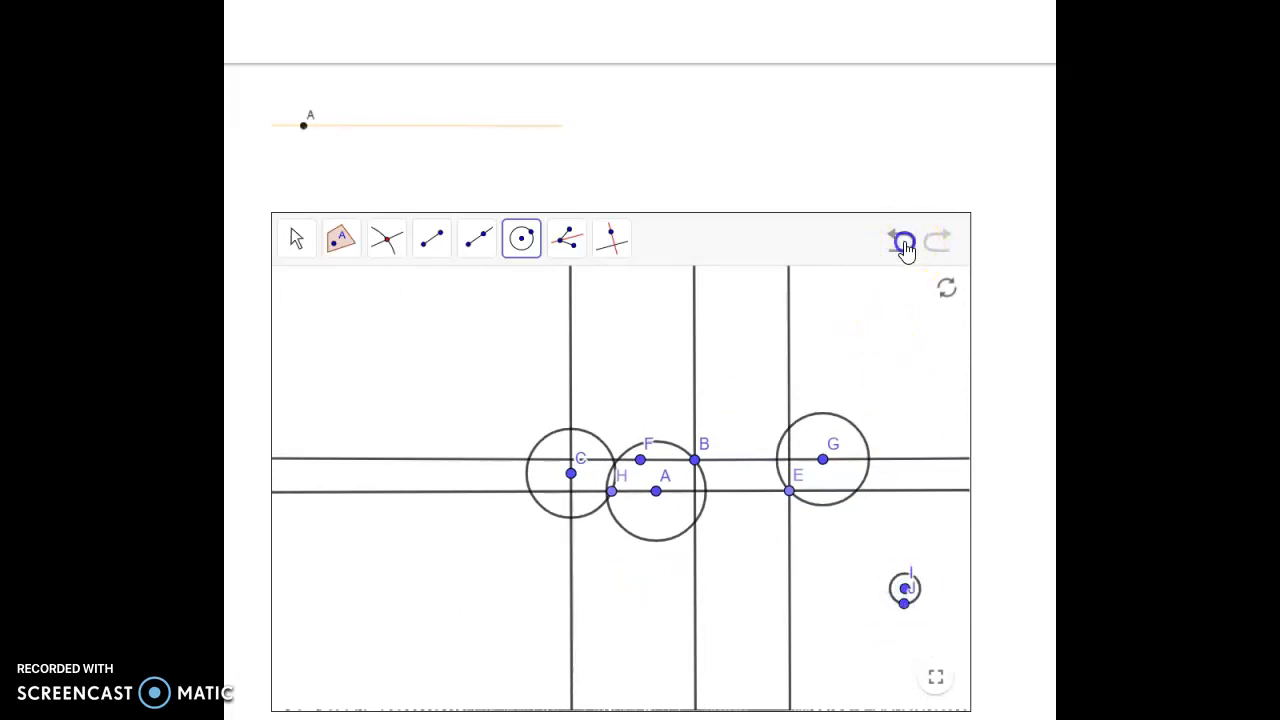